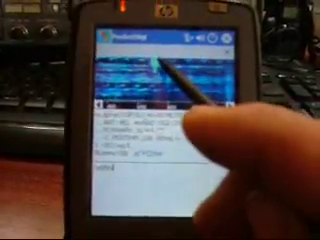
Step: Shift the waterfall range higher and tune onto the bright signal trace to decode it
left_click(232, 104)
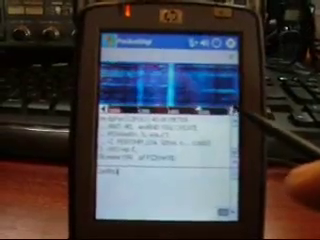
left_click(173, 101)
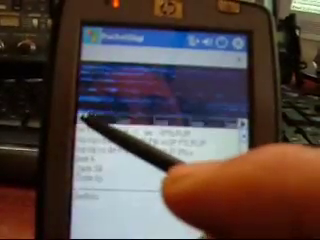
Step: Shift the waterfall's frequency range lower with the left arrow while decoding continues
left_click(85, 118)
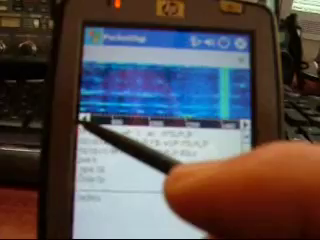